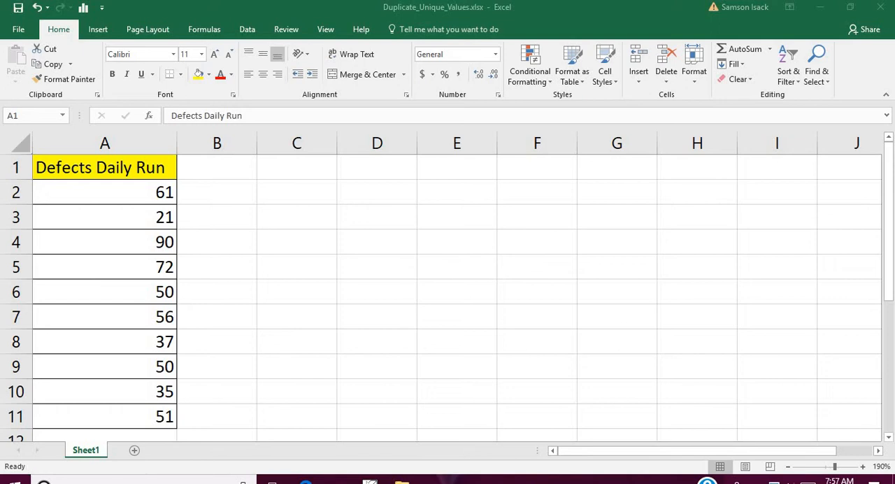
left_click(134, 168)
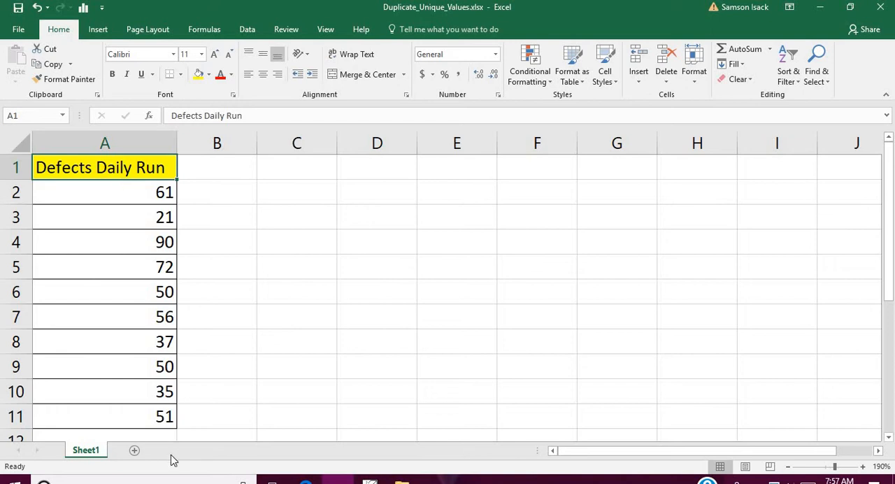
left_click_drag(160, 417, 160, 168)
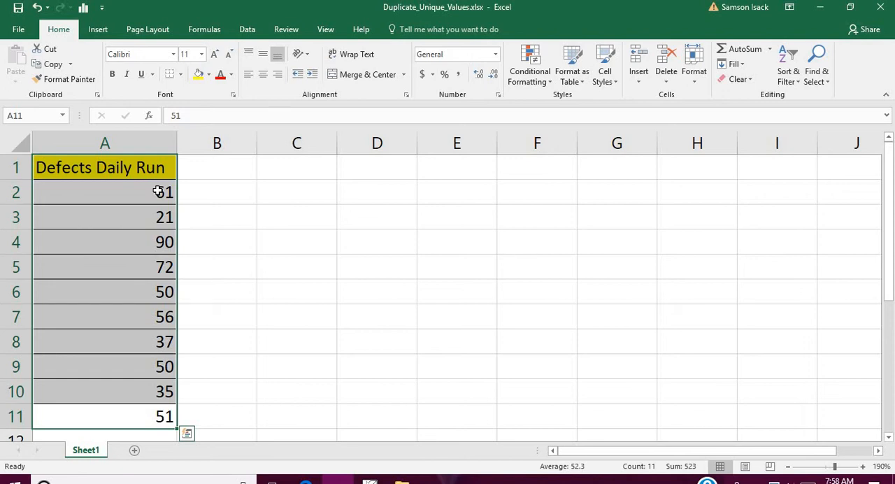
left_click(158, 190)
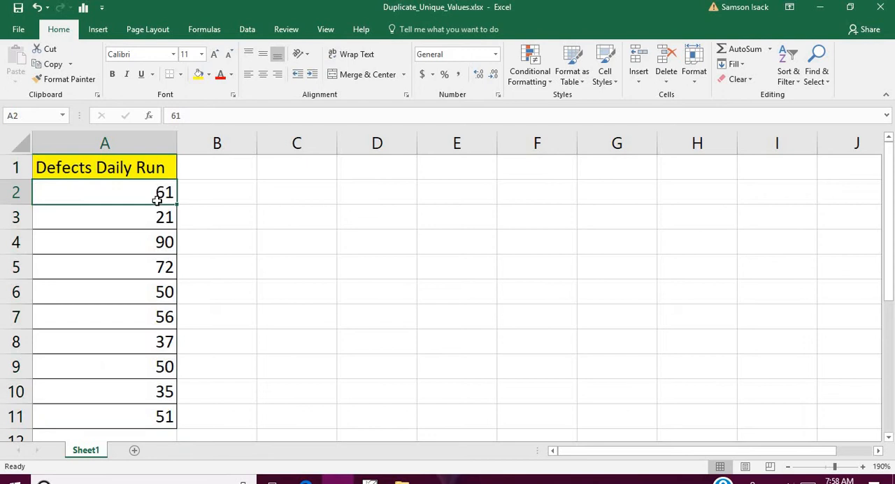
left_click(120, 423)
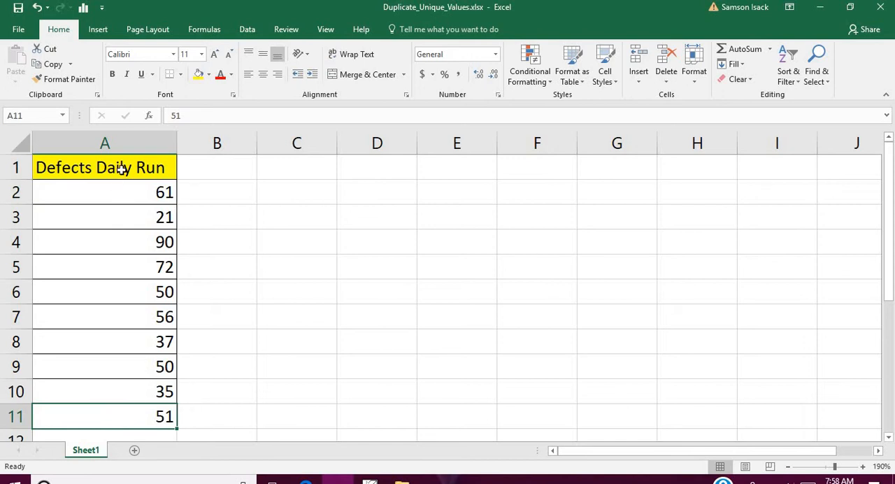
left_click(122, 168)
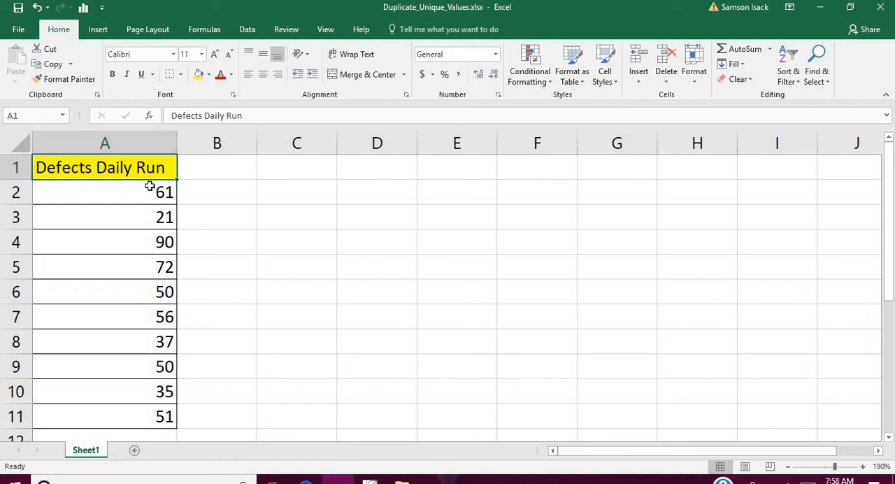
Start a Duplicate Values highlighting rule on the defect numbers in A2:A11 and preview it for Unique values
left_click_drag(147, 192, 146, 420)
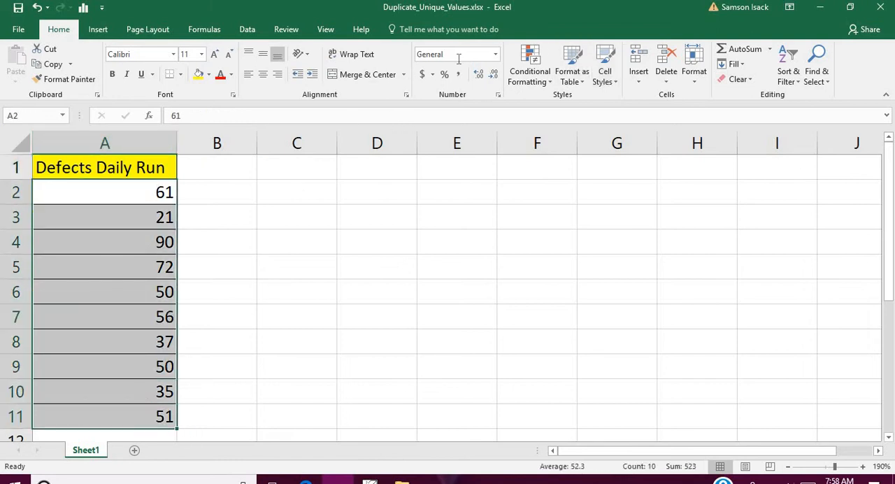
left_click(550, 77)
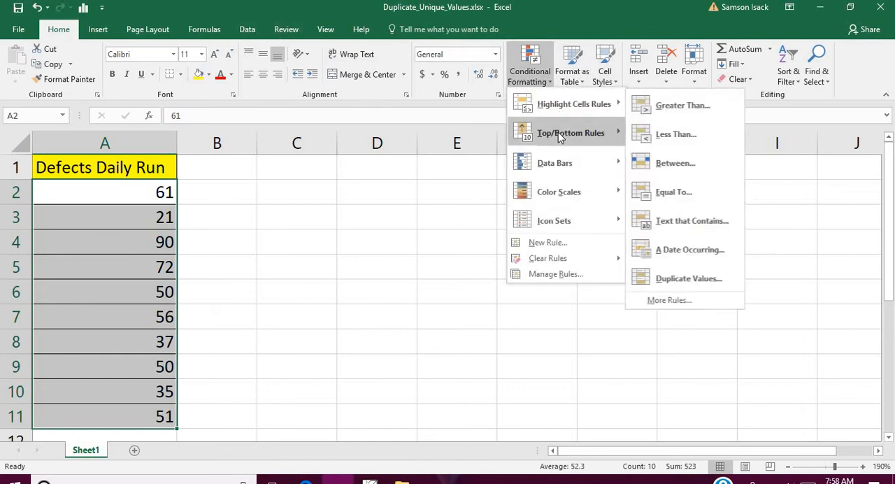
mouse_move(625, 108)
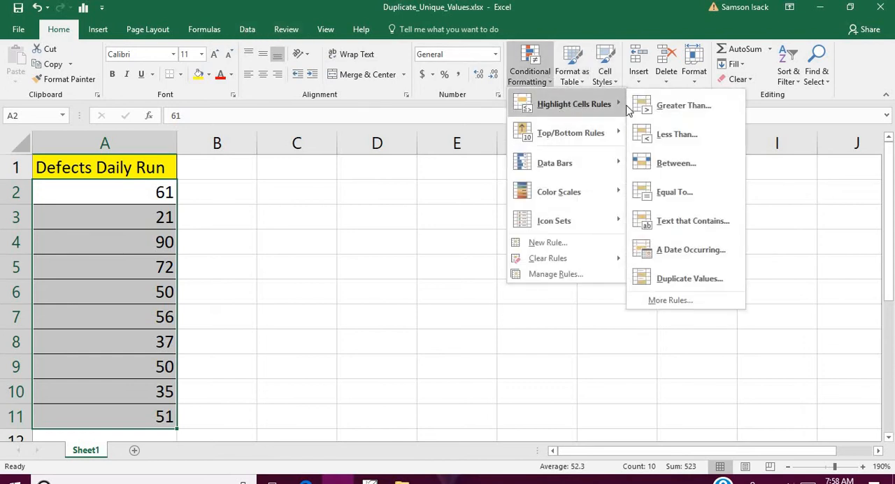
left_click(692, 278)
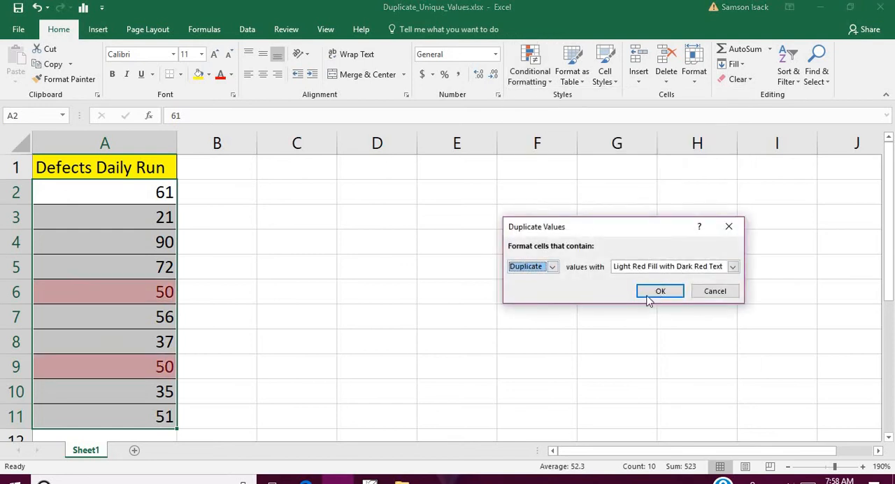
left_click(552, 269)
left_click(552, 270)
left_click(552, 268)
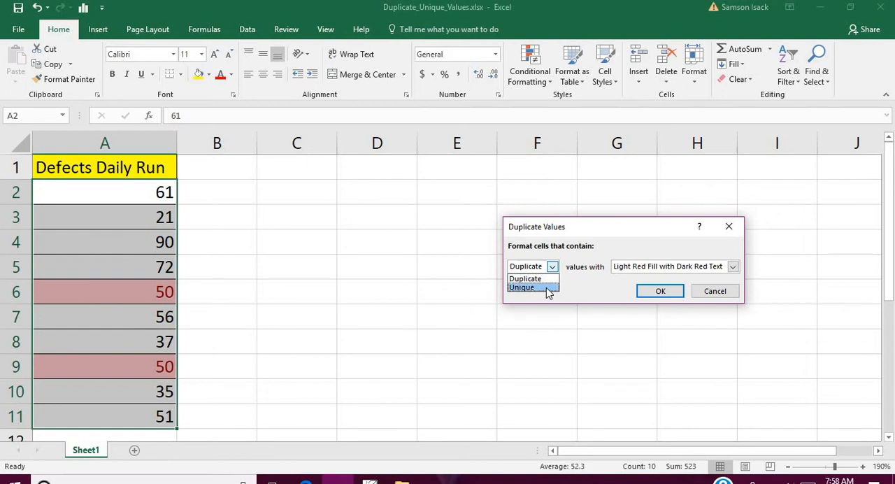
left_click(548, 291)
Set the highlighting rule to Duplicate values and apply it with Light Red Fill with Dark Red Text
left_click(552, 268)
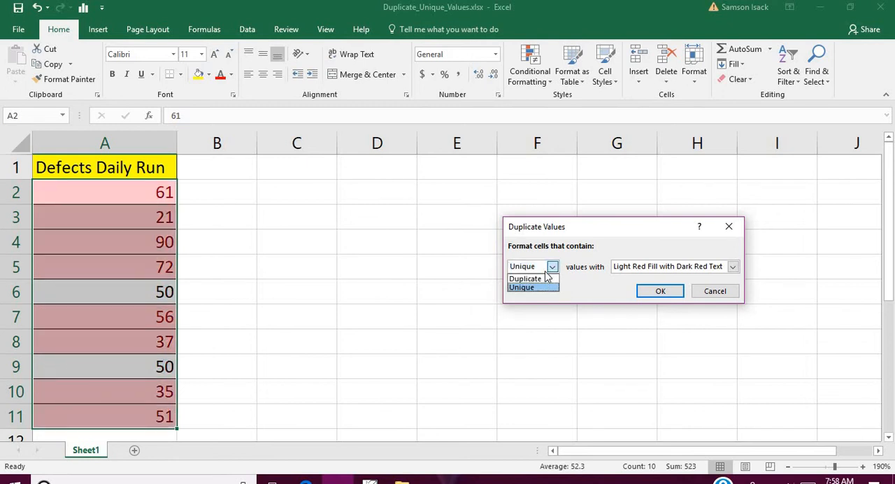
left_click(548, 280)
left_click(660, 291)
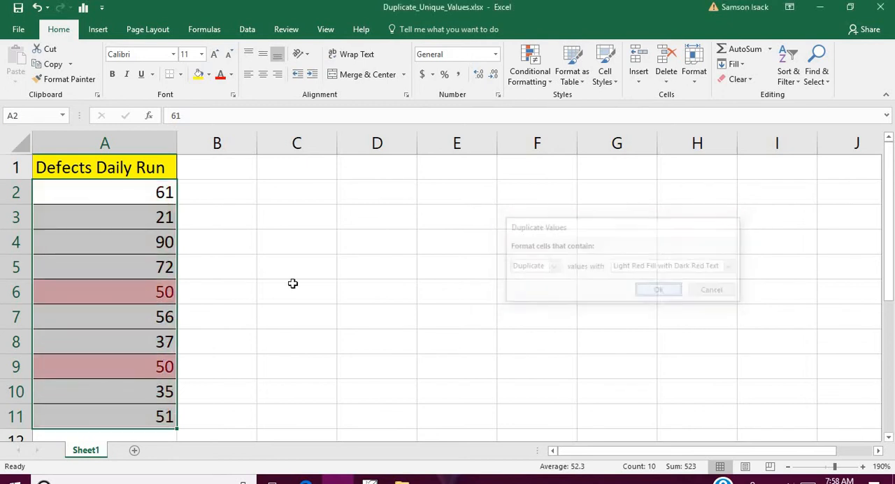
left_click(206, 302)
left_click(137, 285)
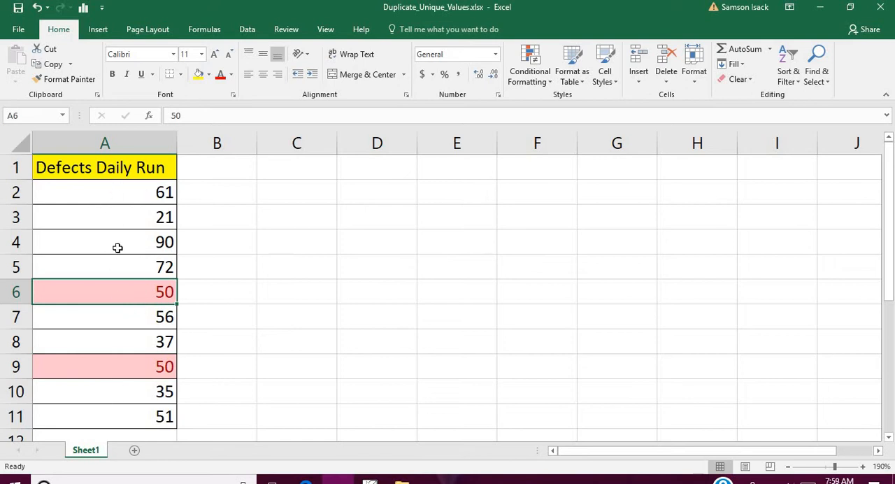
Copy the Defects Daily Run list in A1:A11 to column B starting at B1, and autofit column B's width
left_click(155, 170)
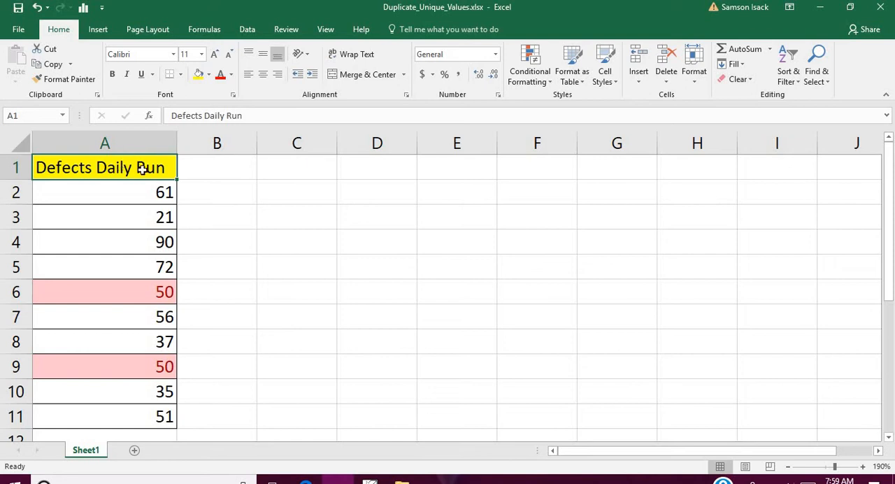
left_click_drag(152, 169, 158, 417)
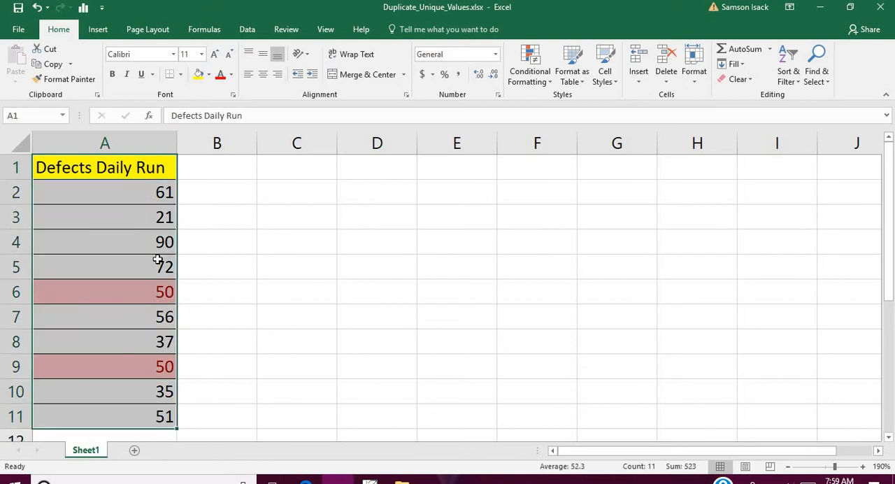
right_click(158, 190)
left_click(215, 221)
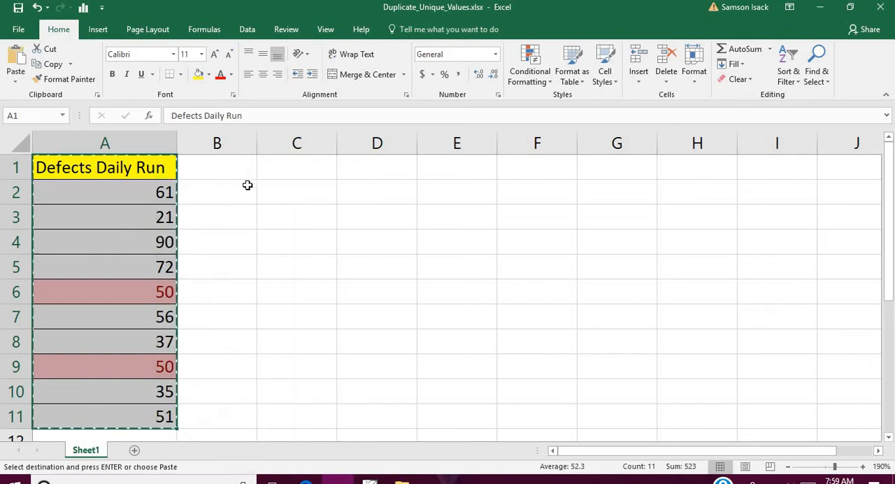
right_click(248, 181)
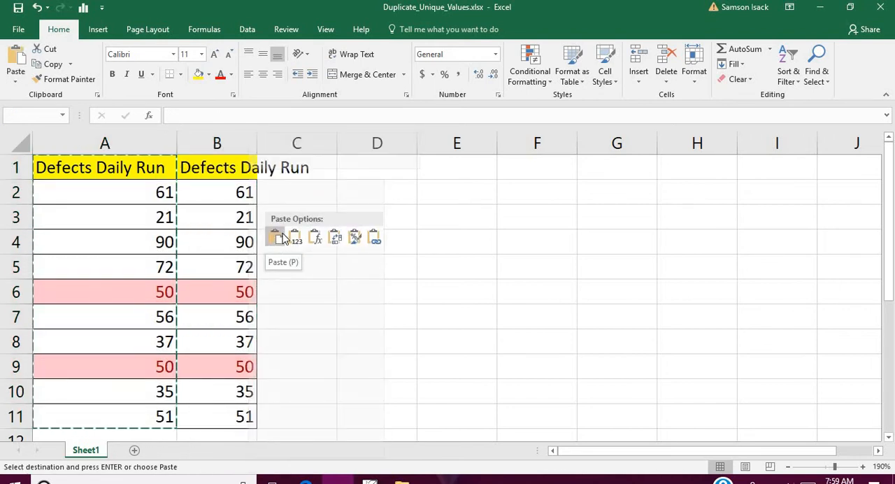
left_click(283, 238)
left_click(241, 142)
double_click(257, 138)
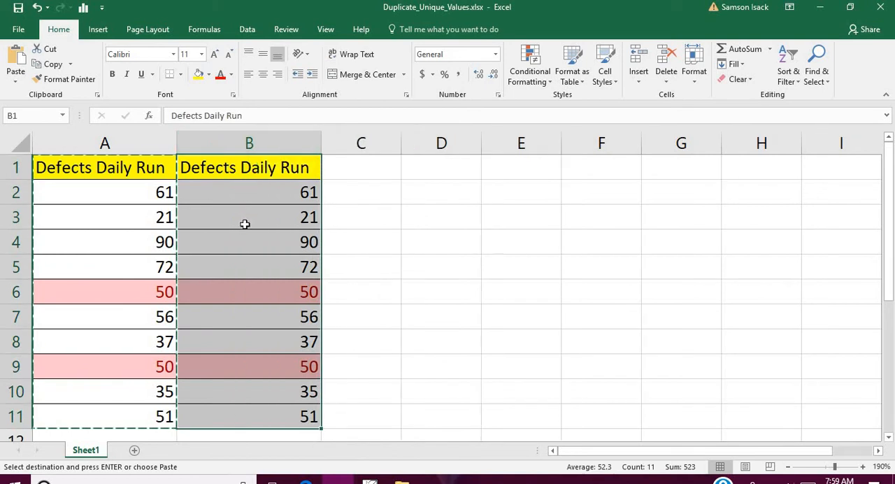
left_click(244, 223)
left_click(251, 168)
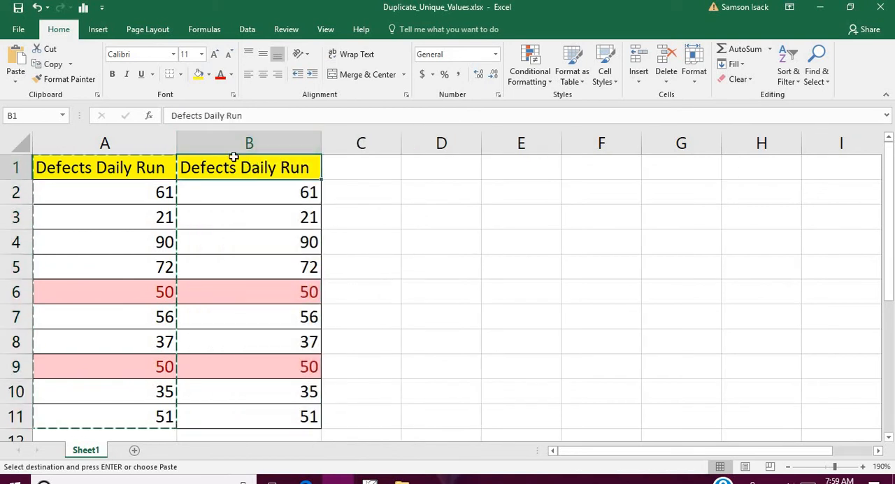
left_click_drag(237, 162, 285, 438)
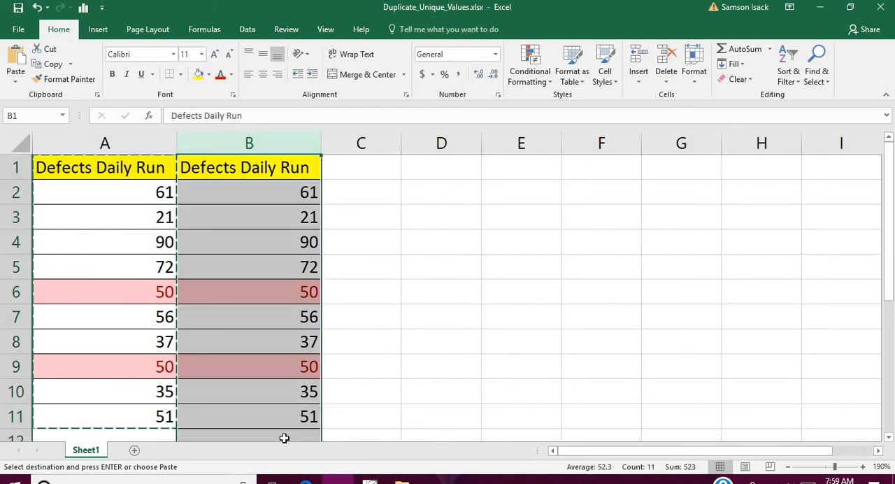
left_click(116, 330)
key("ctrl+Home")
left_click(124, 319)
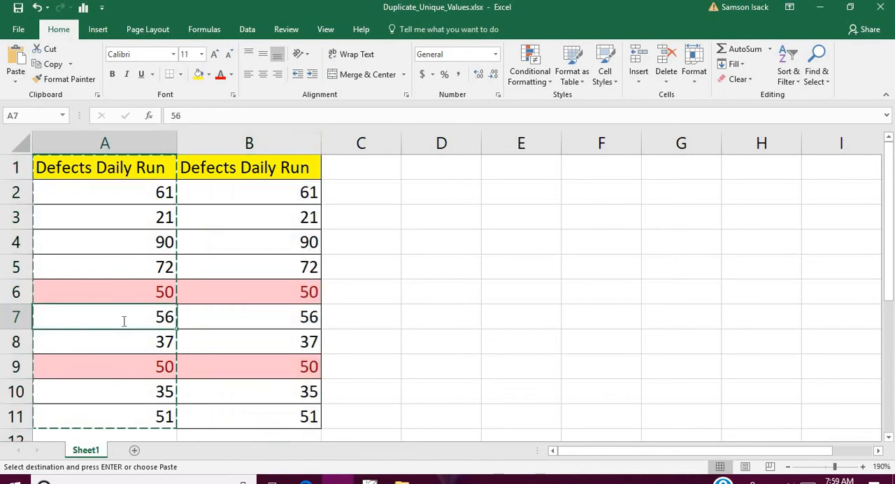
key("Escape")
left_click(266, 295)
left_click(284, 133)
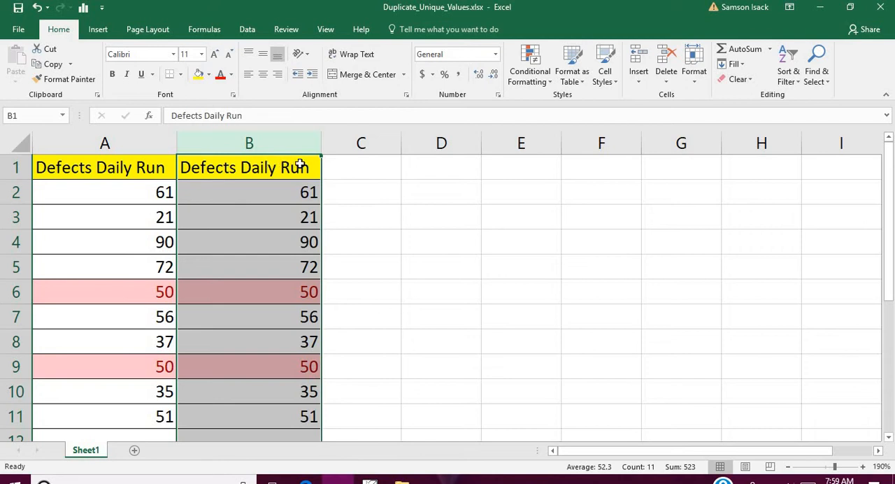
left_click(296, 165)
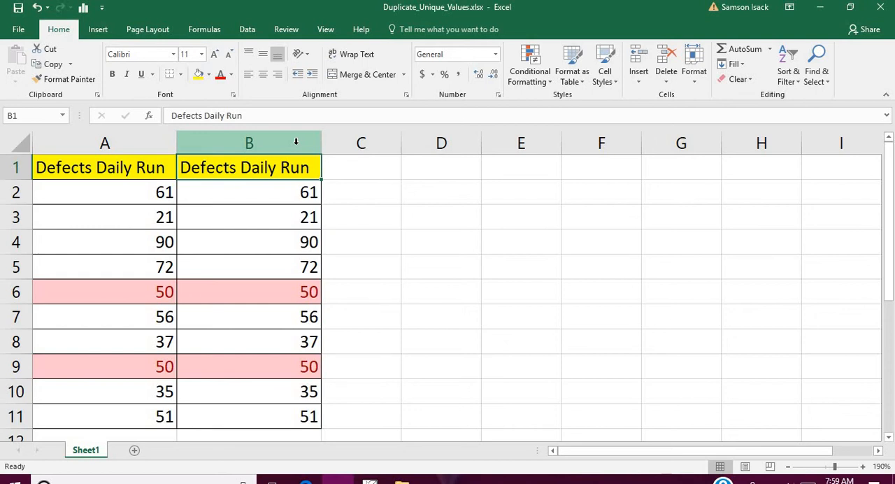
Try removing duplicates from column B only, continuing with the current selection and treating the first row as a header, and undo the removal
left_click(296, 142)
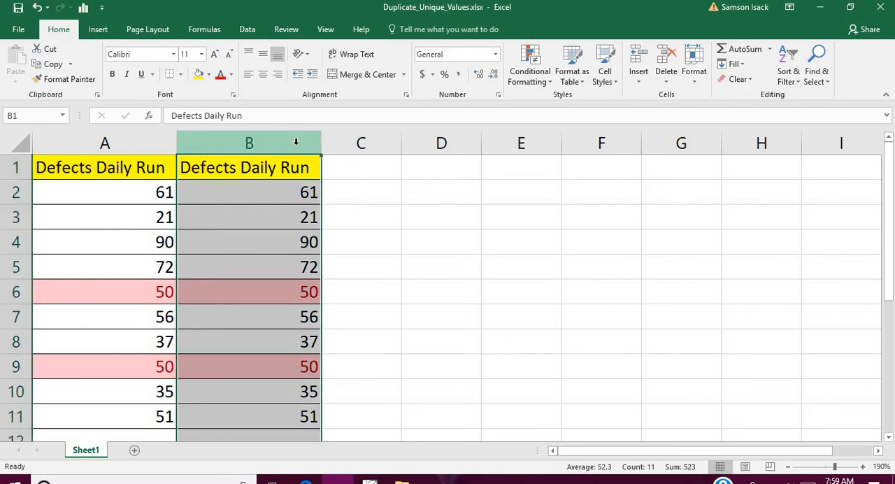
left_click(249, 30)
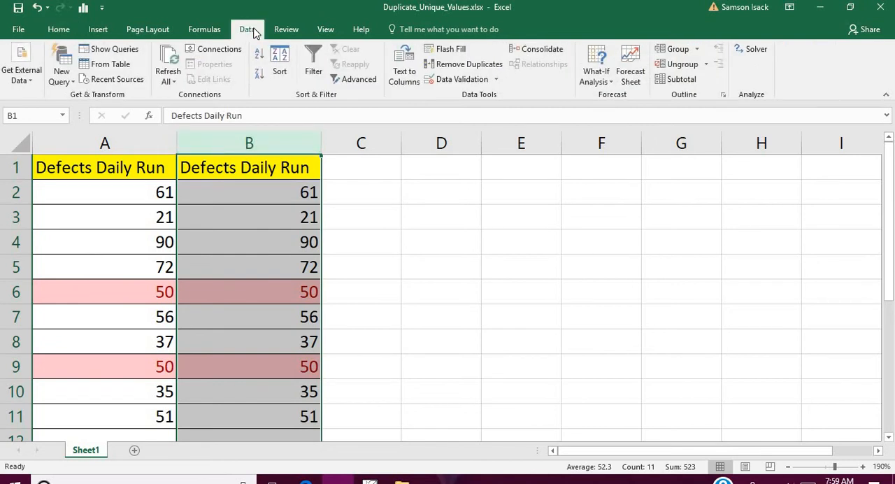
left_click(458, 70)
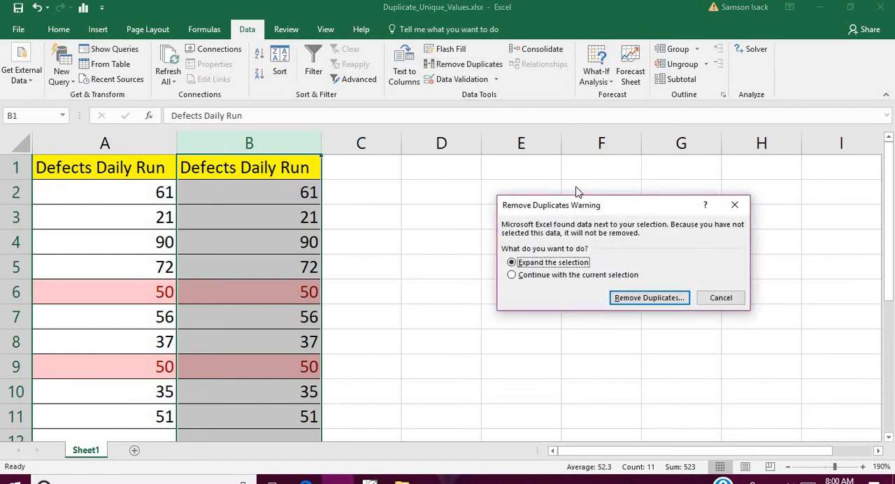
left_click_drag(594, 205, 501, 165)
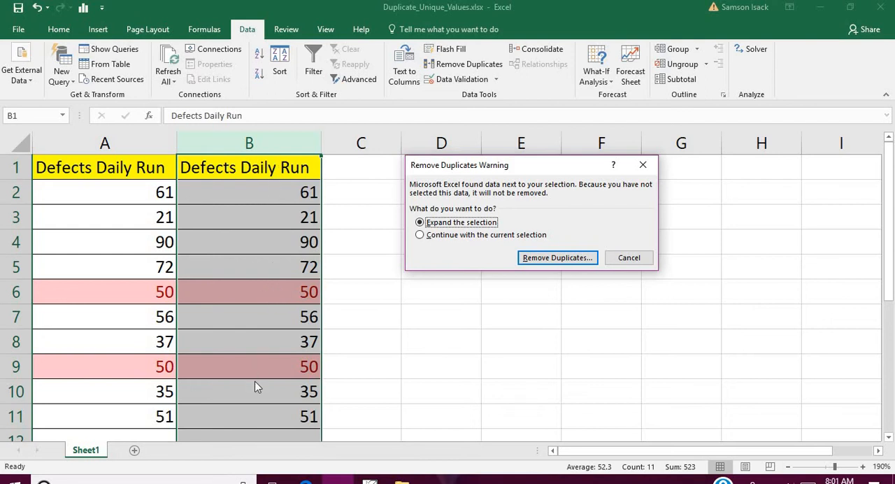
left_click(456, 236)
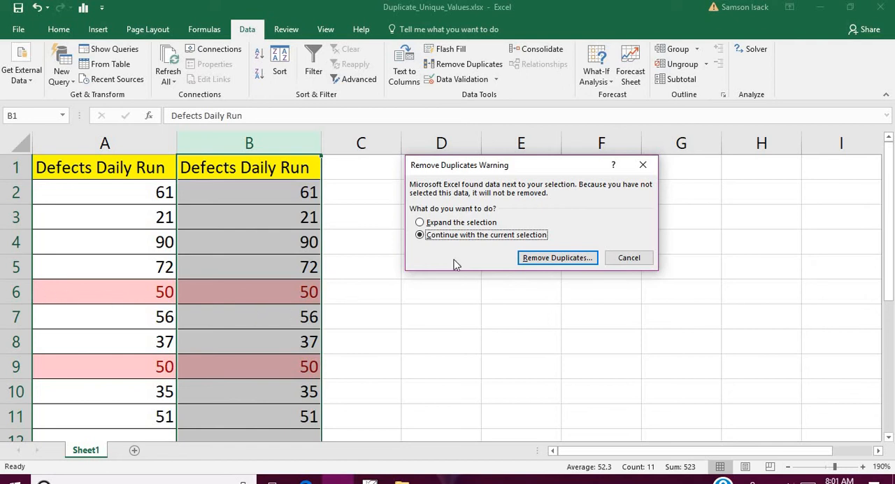
left_click(550, 258)
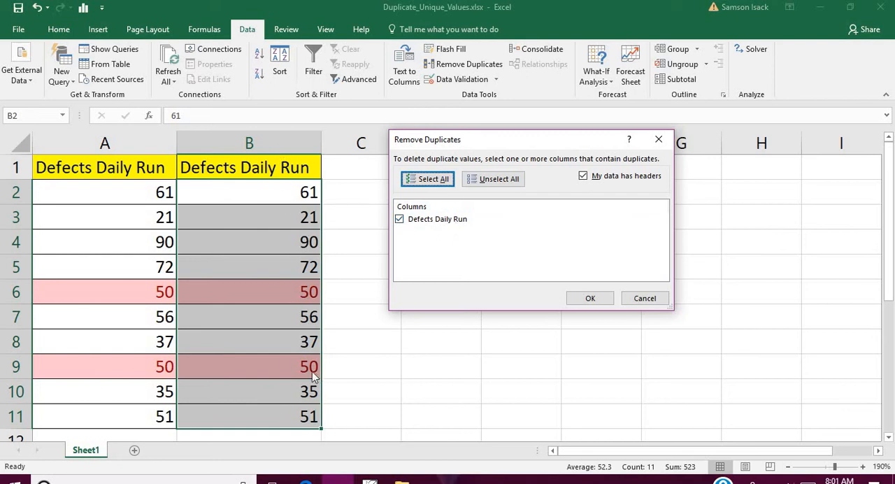
left_click(586, 299)
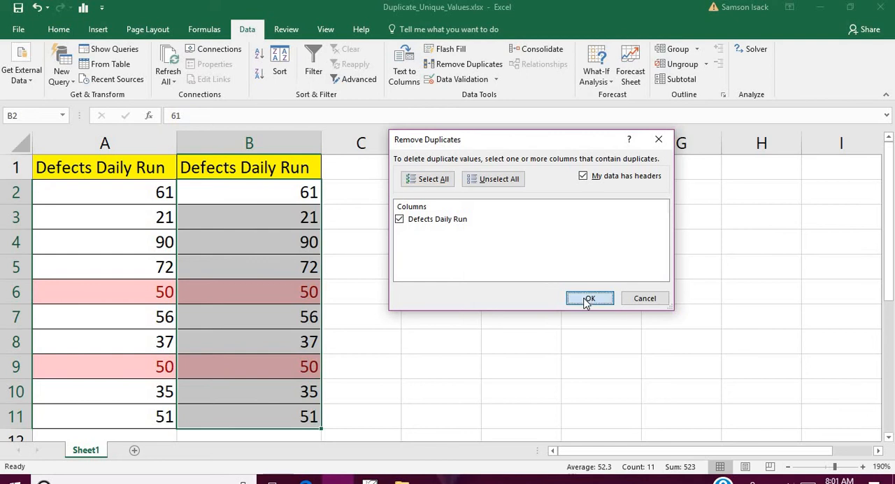
left_click(470, 281)
left_click(470, 282)
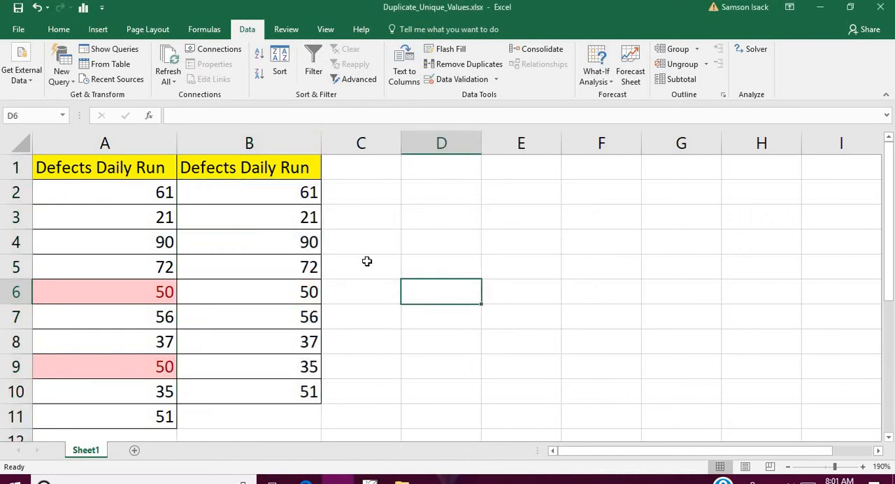
left_click(37, 7)
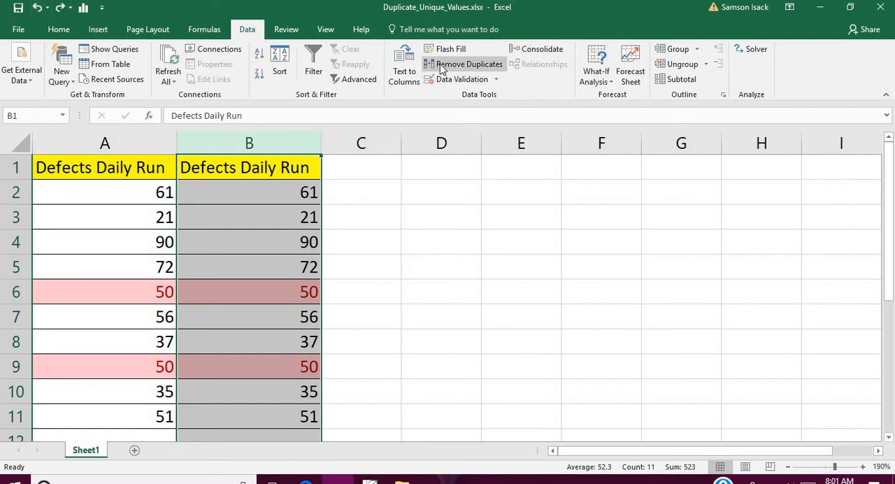
Remove the duplicates from the Defects Daily Run values in column B, continuing with the current selection and keeping the data-has-headers option
left_click(440, 65)
left_click(503, 235)
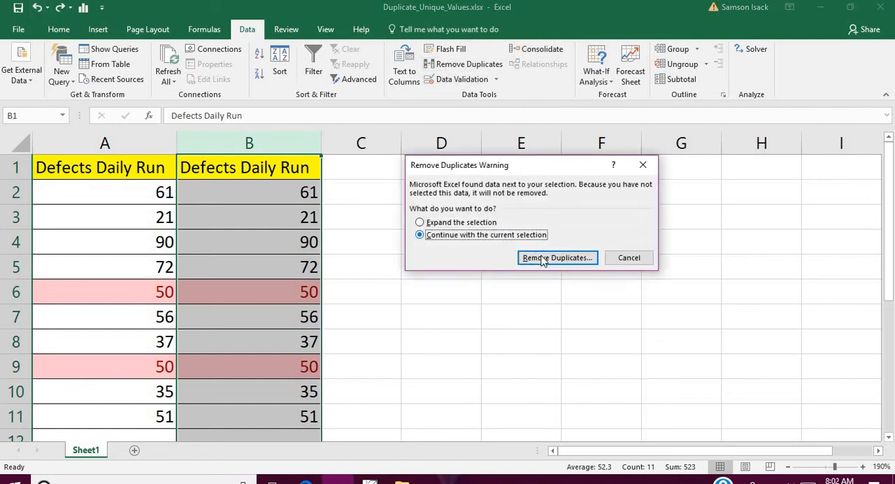
left_click(542, 258)
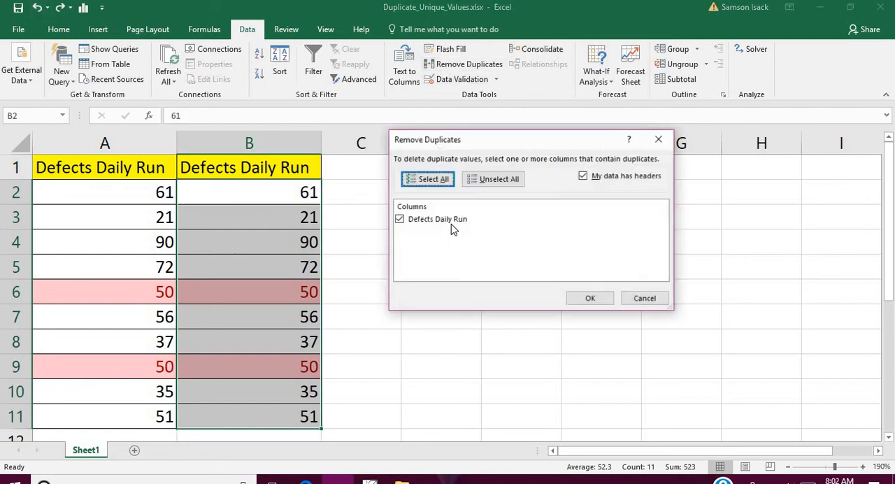
left_click(589, 298)
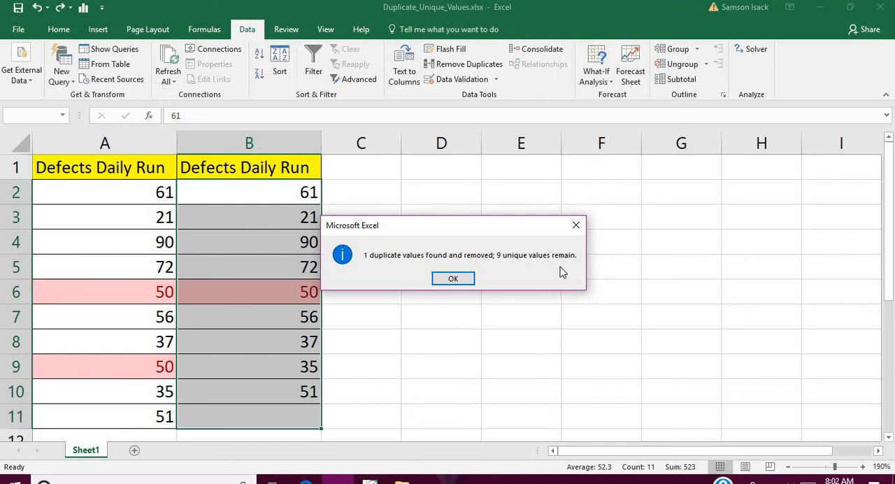
Dismiss the duplicate-removal summary and select the remaining values in B2:B10
left_click_drag(408, 229, 499, 229)
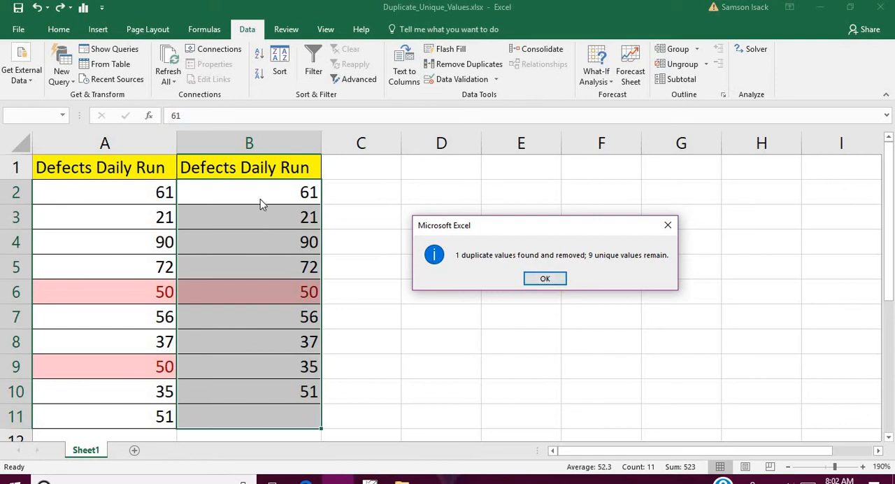
left_click(539, 278)
left_click(304, 243)
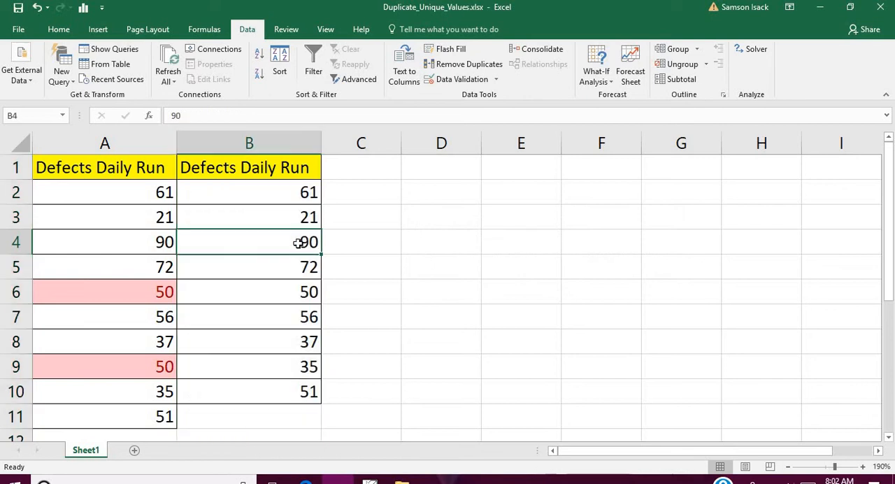
left_click_drag(295, 190, 291, 394)
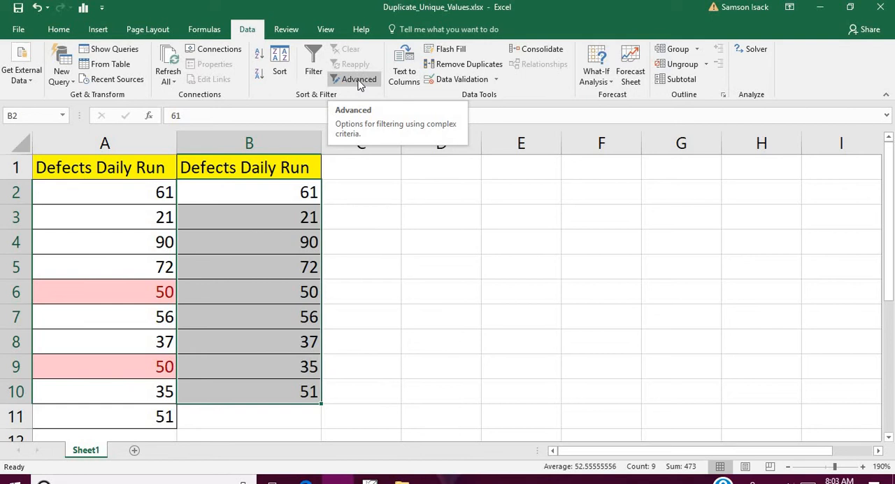
Start an Advanced Filter on the Defects Daily Run list, setting the list range to the whole of column A
left_click(111, 143)
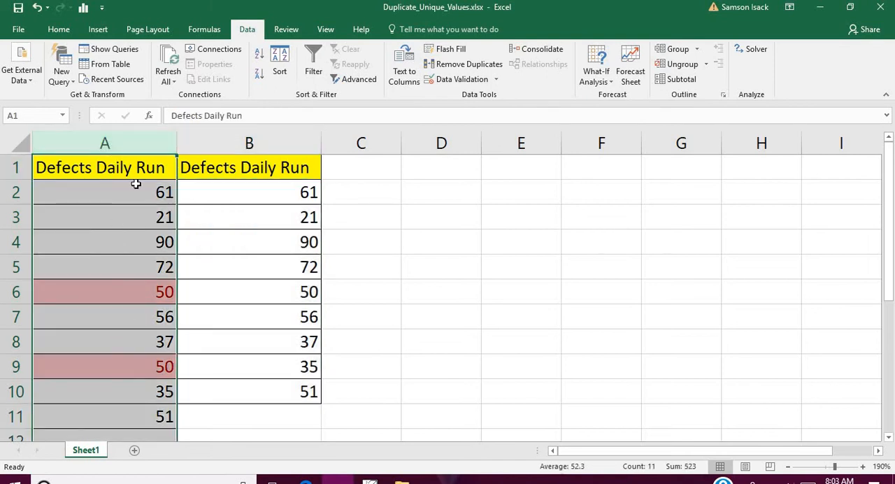
left_click(360, 82)
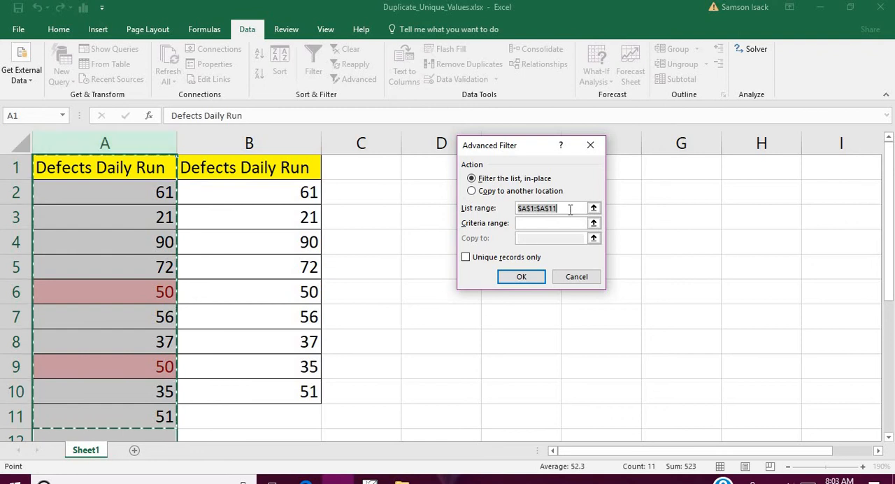
left_click_drag(570, 210, 491, 197)
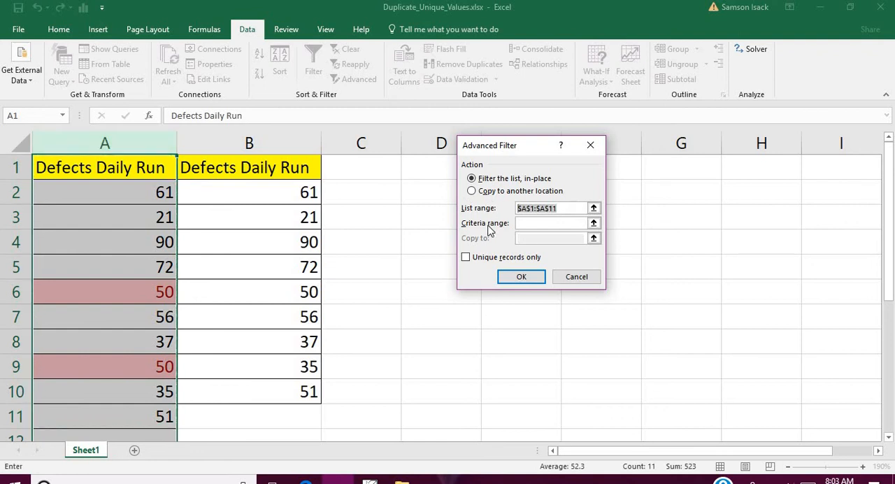
left_click(143, 145)
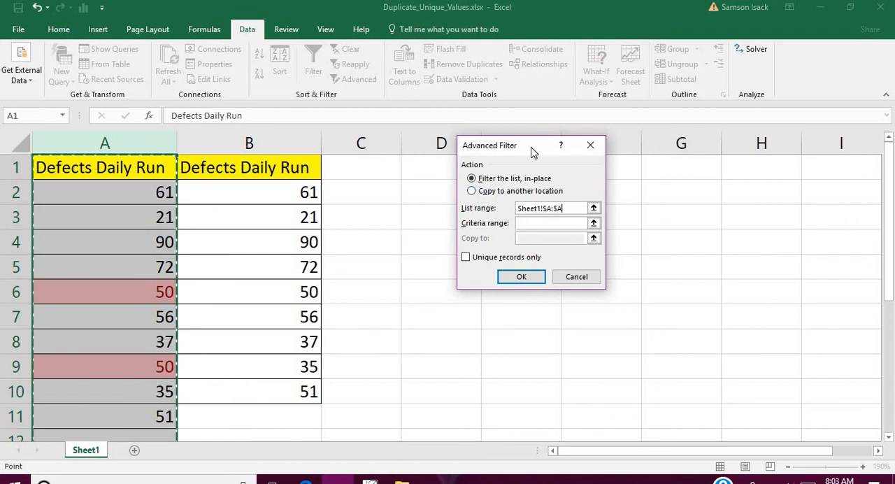
left_click_drag(533, 152, 663, 167)
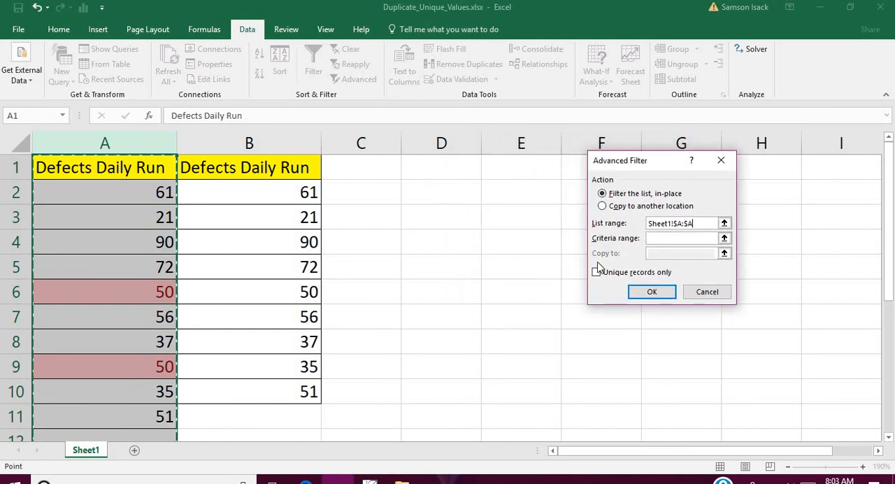
Set the filter to copy to another location at C1 with unique records only and no criteria range, and apply it
left_click(649, 207)
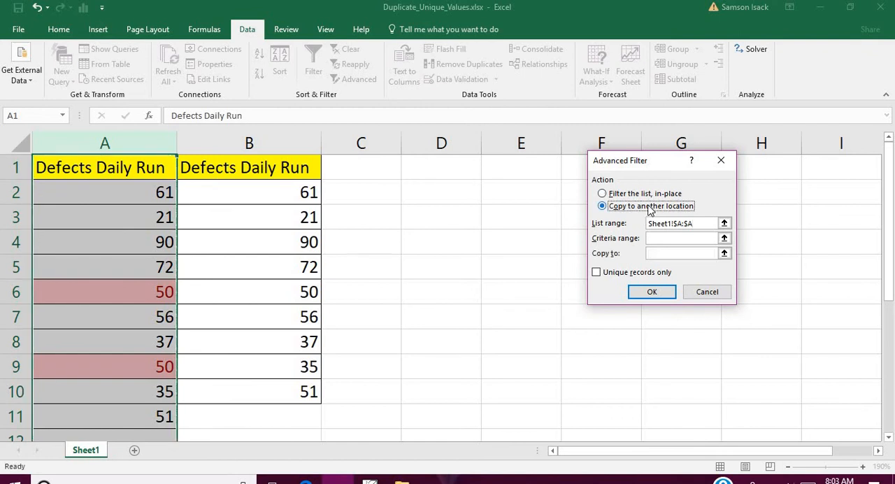
left_click(651, 253)
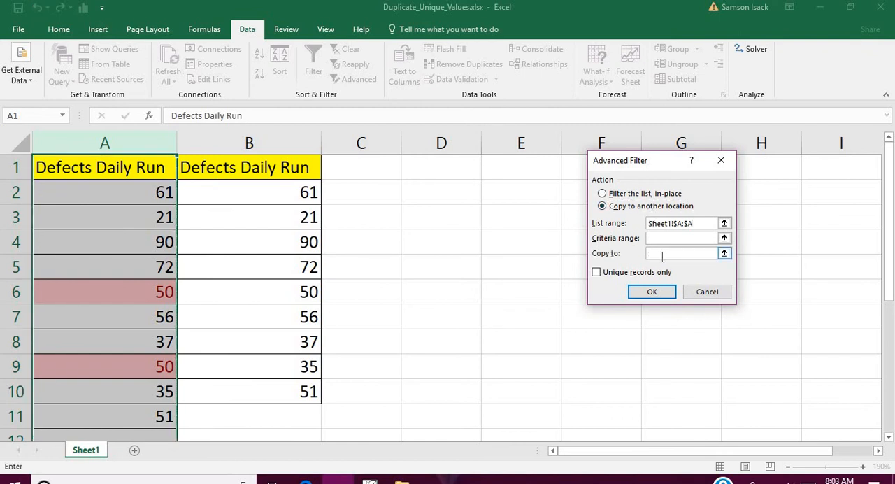
left_click(376, 164)
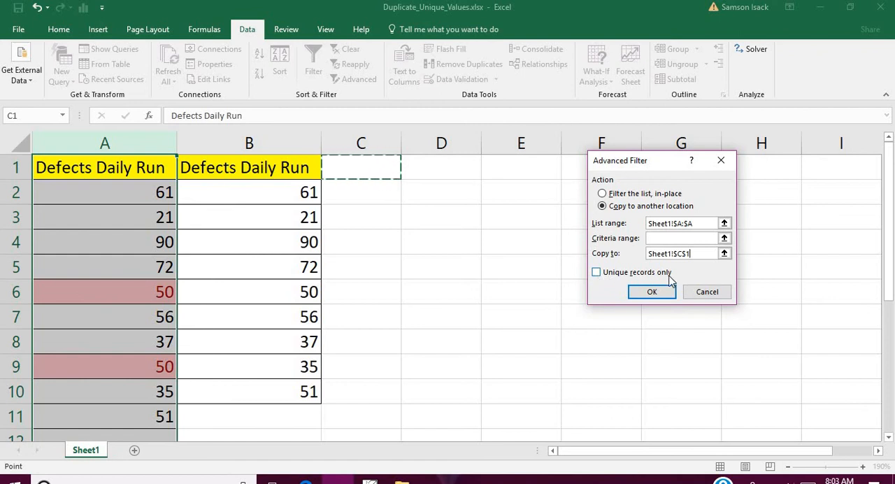
left_click(669, 238)
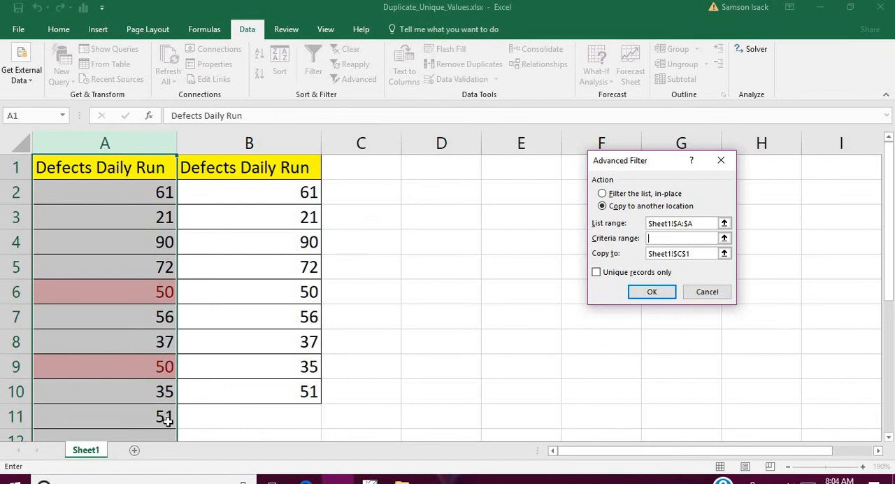
left_click(617, 277)
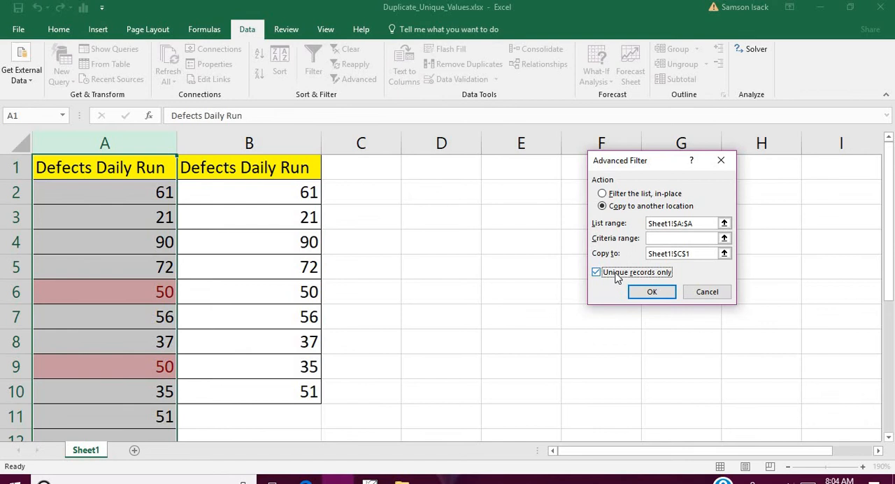
left_click(650, 291)
left_click(650, 291)
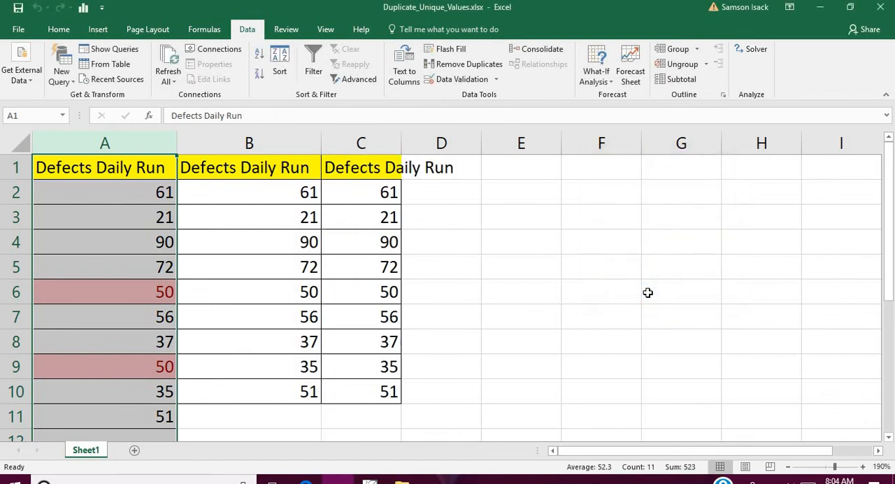
Autofit column C's width and select the filtered values in C2:C10
double_click(403, 143)
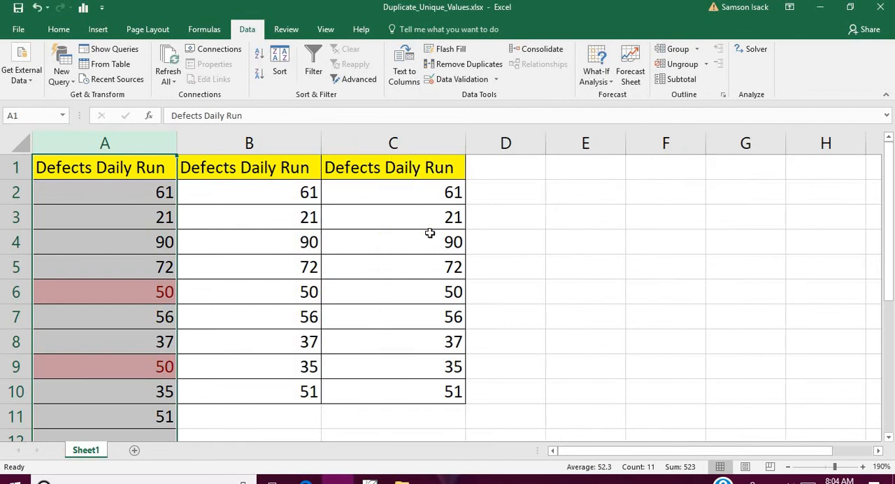
left_click(429, 233)
left_click_drag(426, 196, 429, 401)
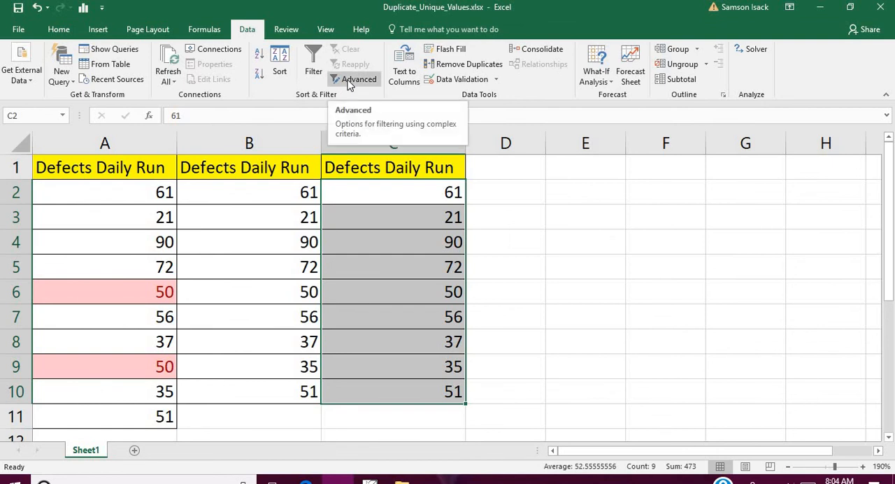
Review the Advanced Filter options for column A, including copying to another location and the criteria range, and close the dialog without applying them
left_click(164, 145)
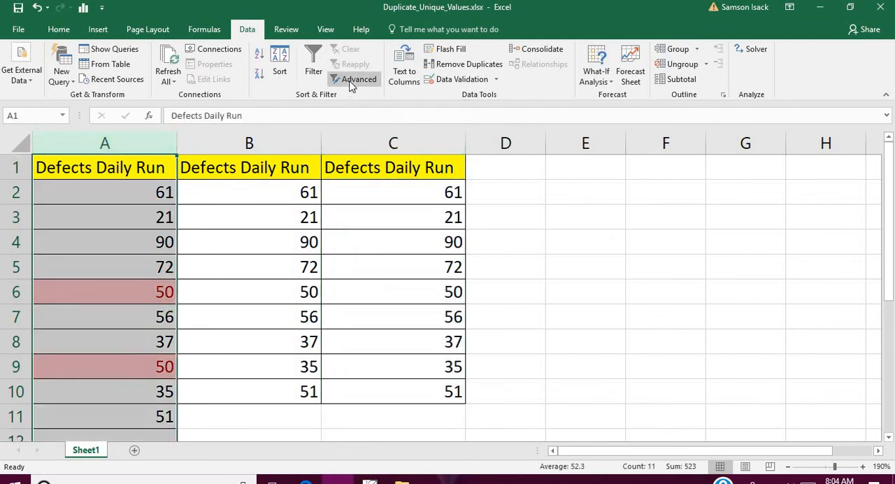
left_click(351, 81)
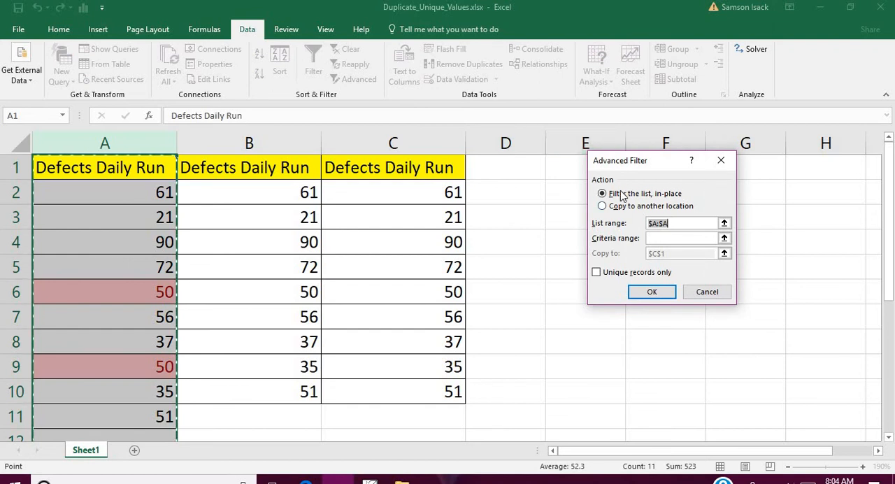
left_click(723, 162)
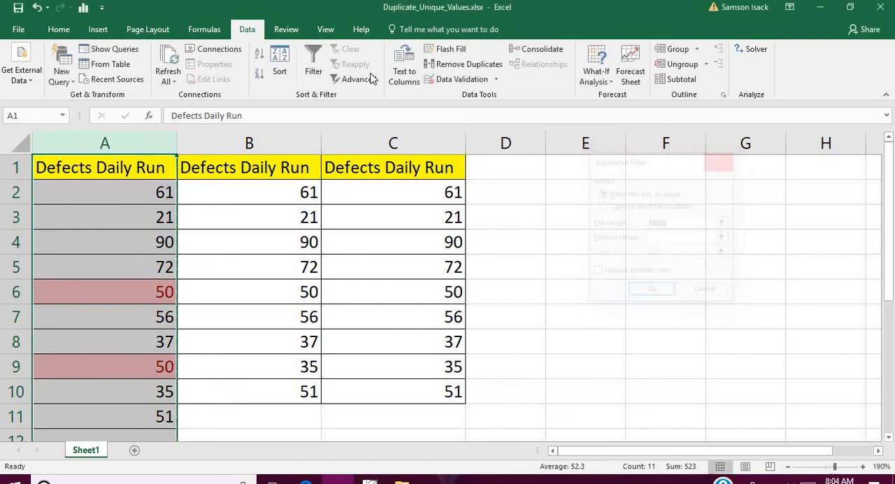
left_click(350, 81)
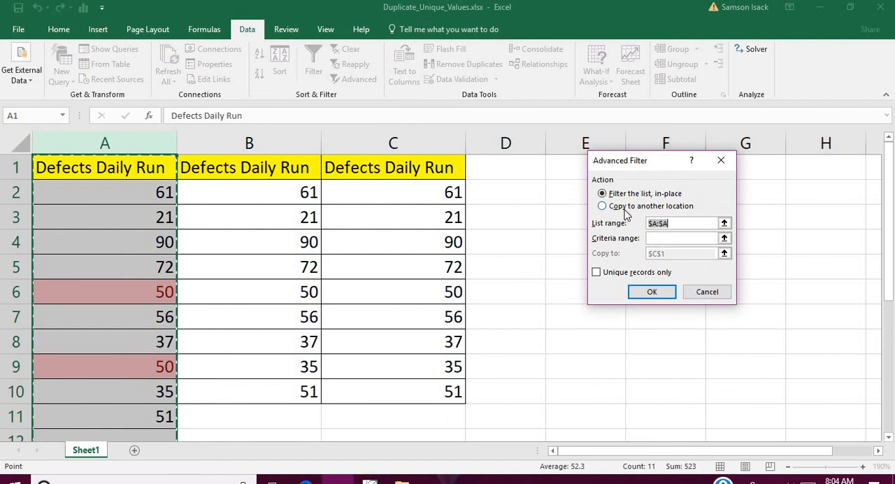
left_click(681, 208)
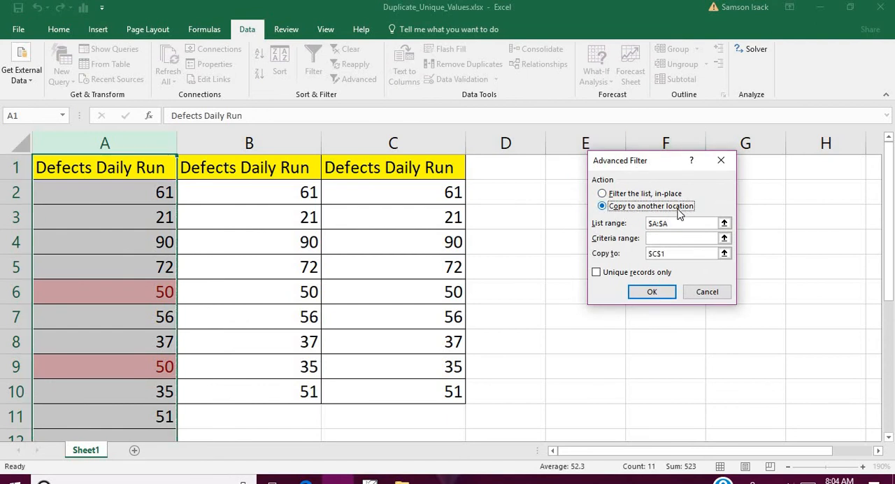
left_click(657, 237)
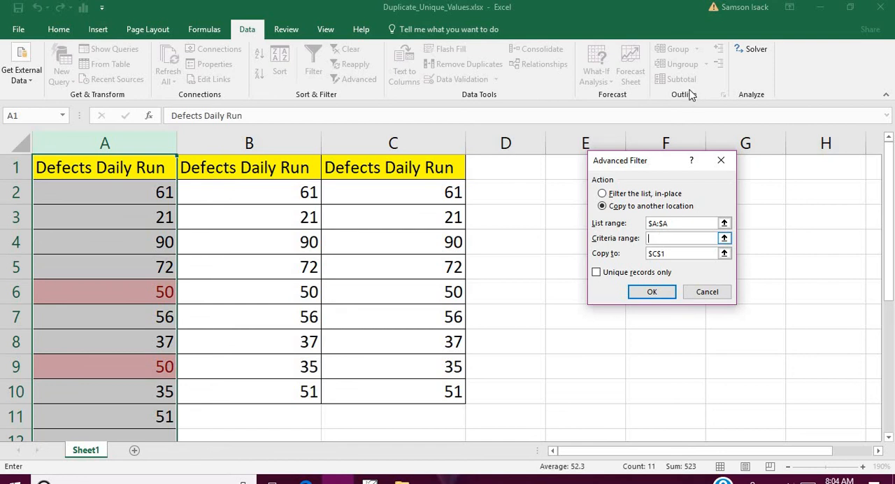
left_click_drag(659, 166, 615, 197)
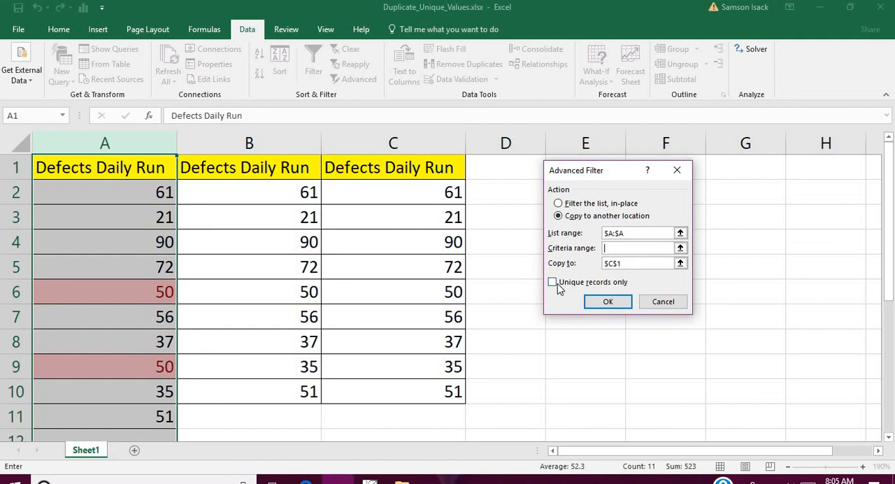
left_click(677, 170)
left_click_drag(395, 191, 392, 389)
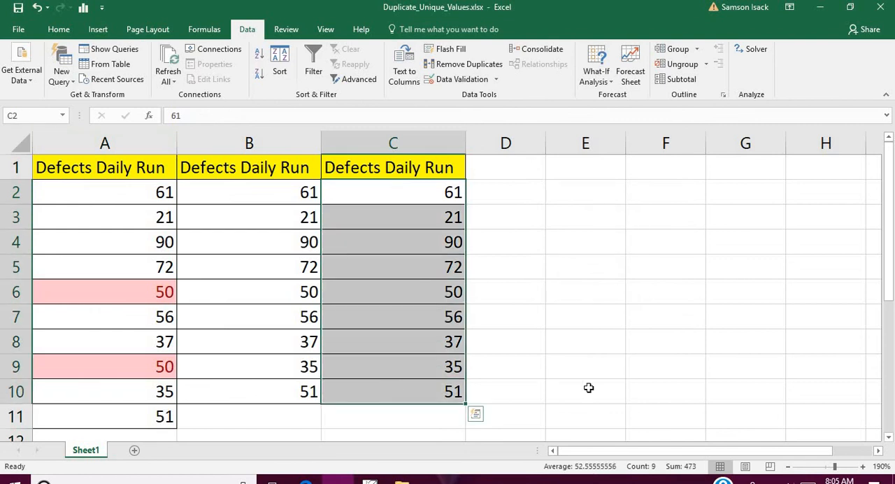
left_click(142, 191)
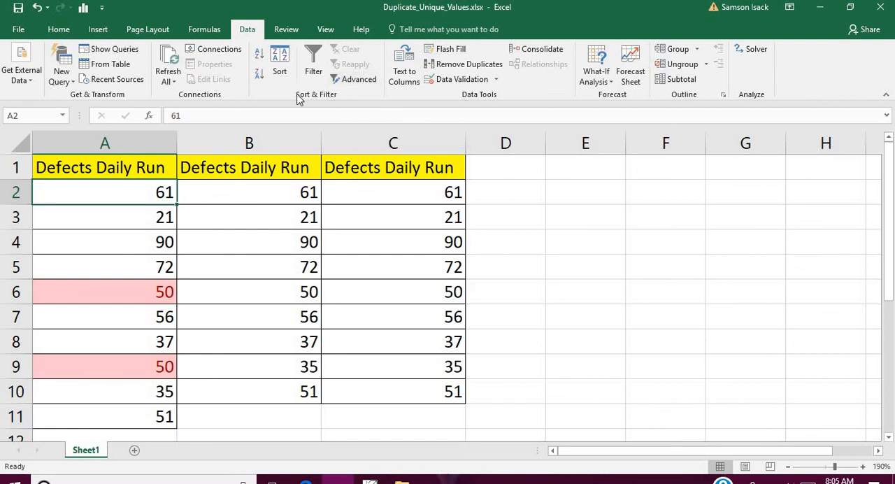
left_click(96, 164)
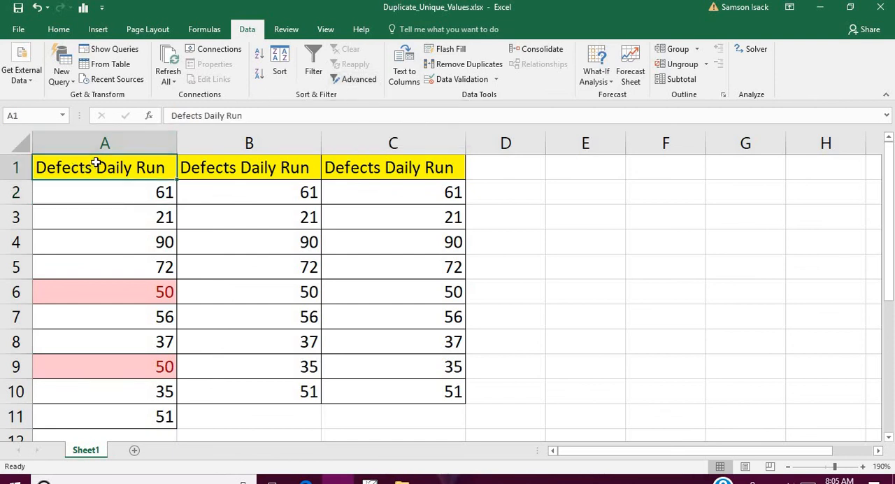